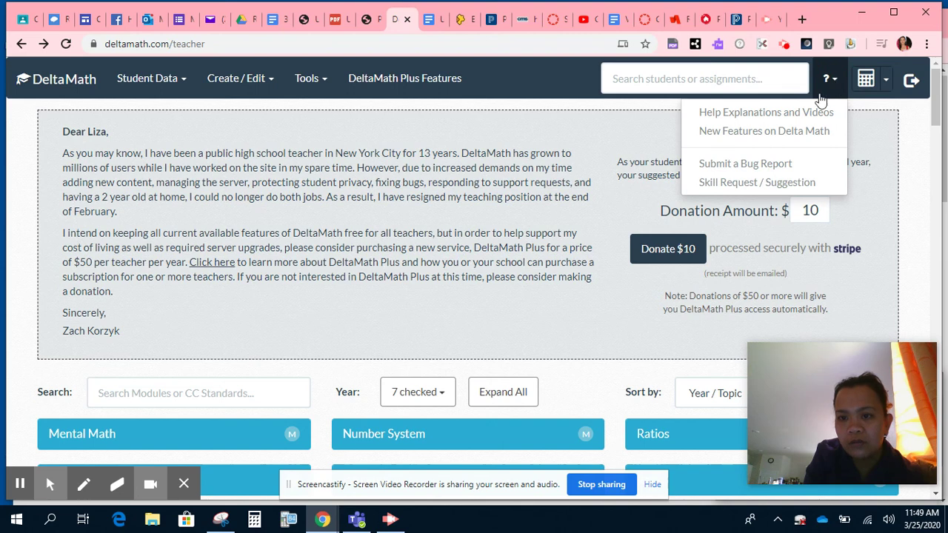
- Sign out of the teacher account and log back in with the saved credentials
{"action": "left_click", "coordinate": [905, 151]}
{"action": "left_click", "coordinate": [911, 81]}
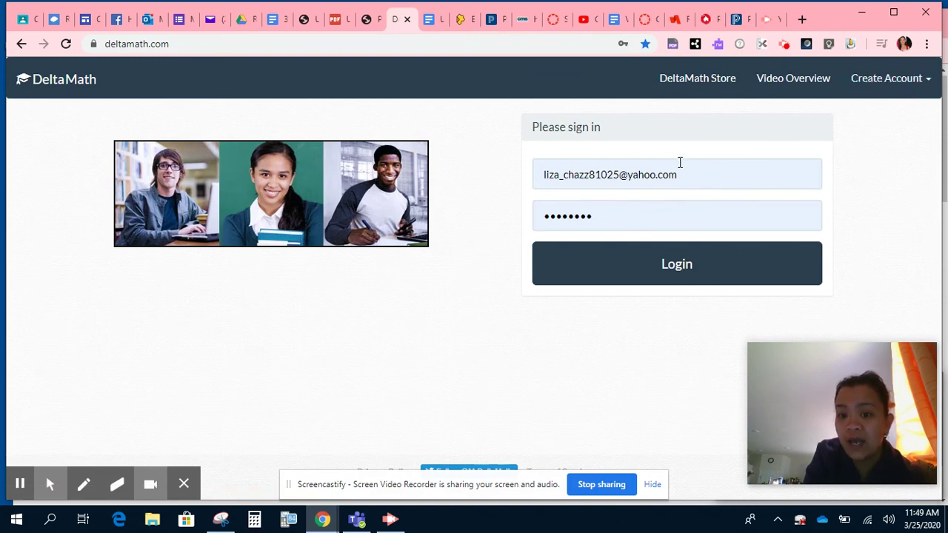
{"action": "left_click", "coordinate": [653, 264]}
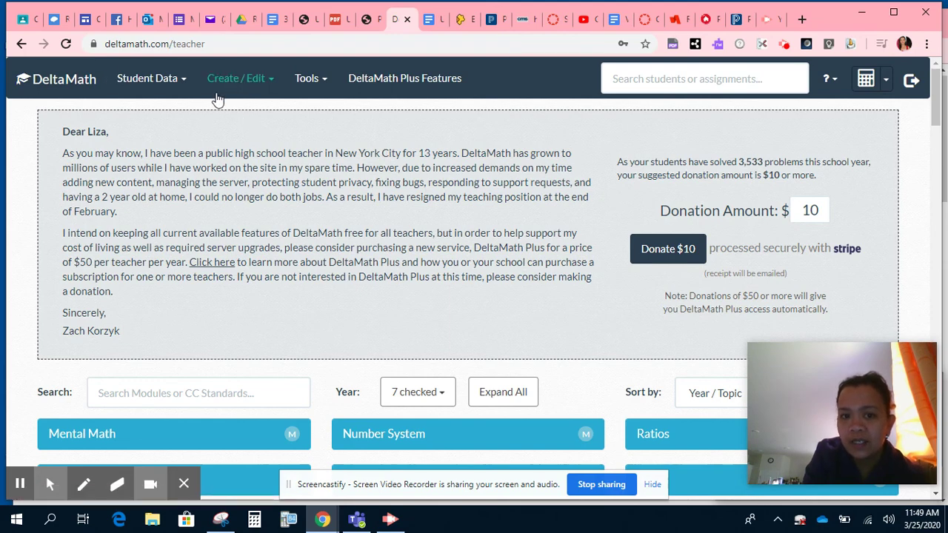
{"action": "scroll", "coordinate": [259, 113], "scroll_direction": "down", "scroll_amount": 1}
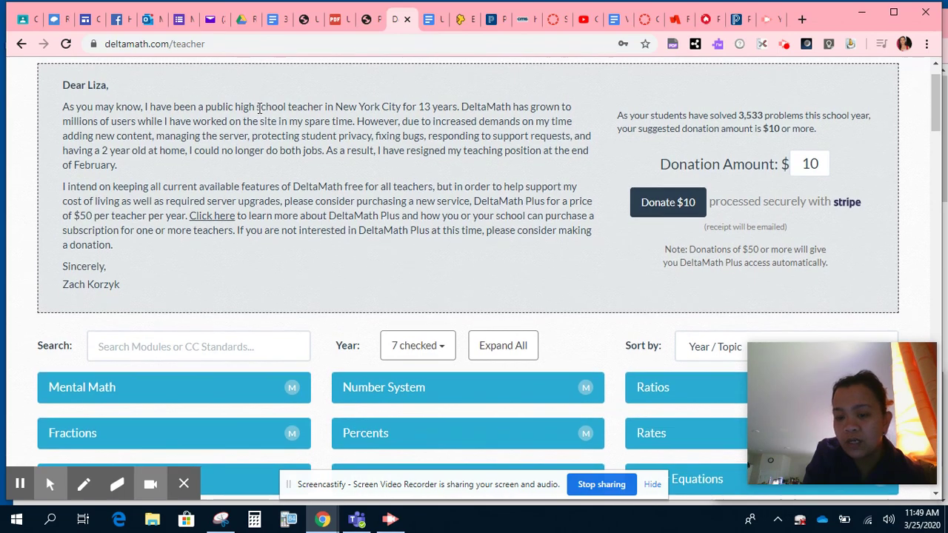
{"action": "scroll", "coordinate": [259, 111], "scroll_direction": "up", "scroll_amount": 1}
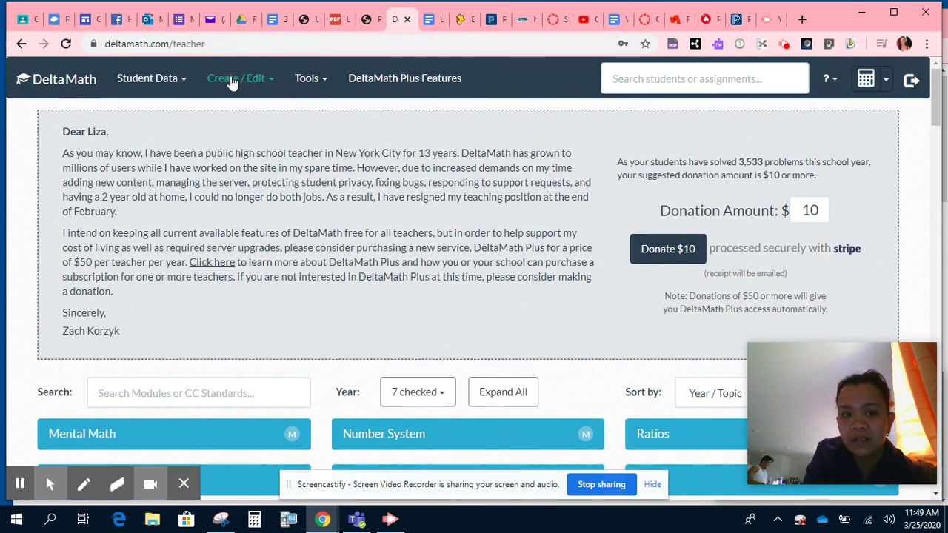
{"action": "left_click", "coordinate": [228, 87]}
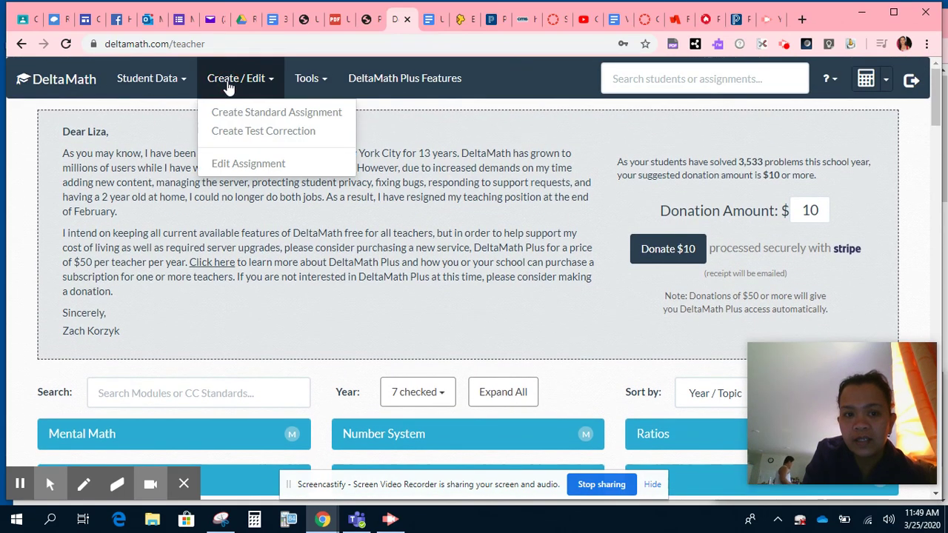
{"action": "left_click", "coordinate": [177, 81]}
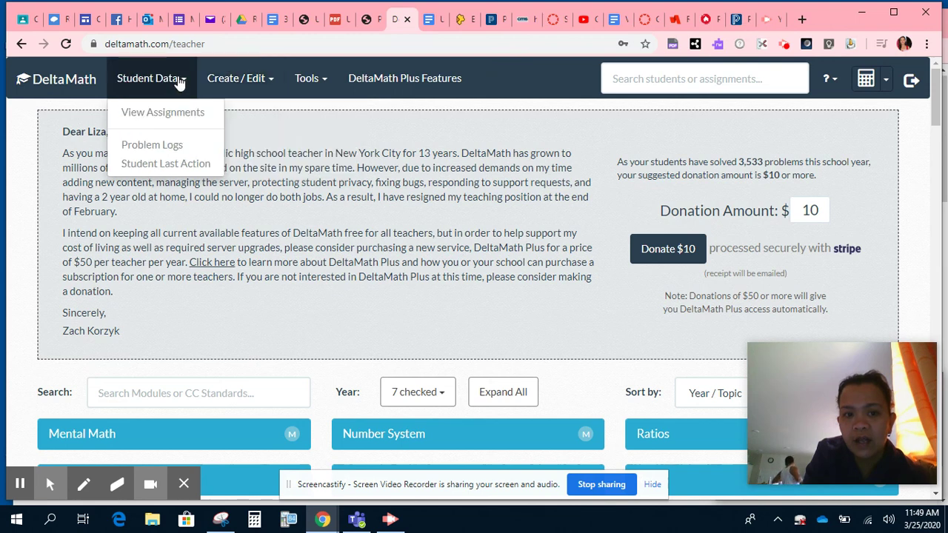
- Copy the Quadratic System assignment from the last listed colleague's current-term assignments
{"action": "left_click", "coordinate": [316, 86]}
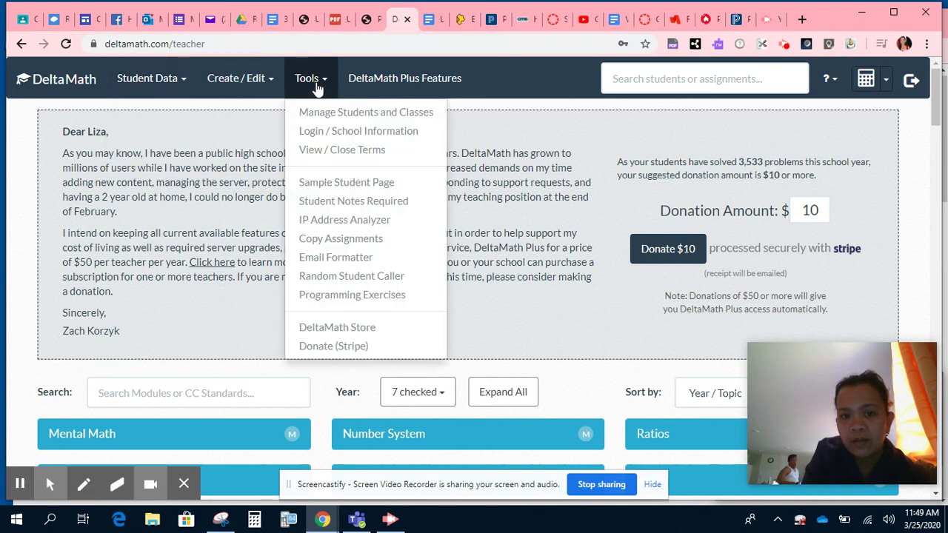
{"action": "left_click", "coordinate": [321, 239]}
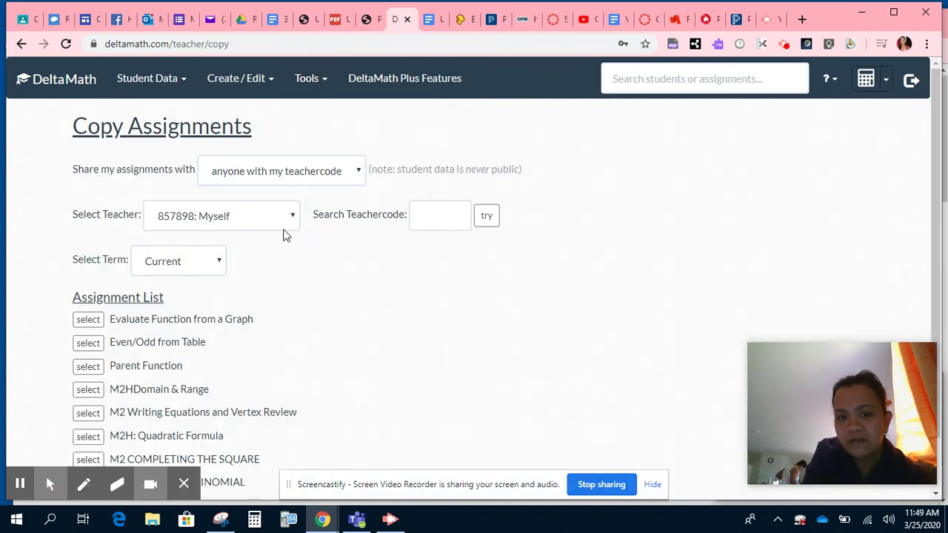
{"action": "left_click", "coordinate": [290, 219]}
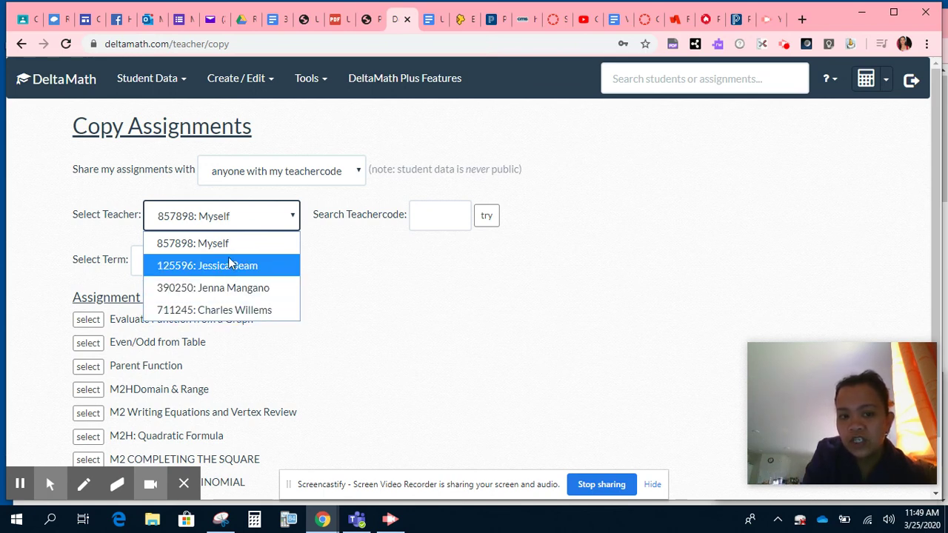
{"action": "left_click", "coordinate": [233, 310]}
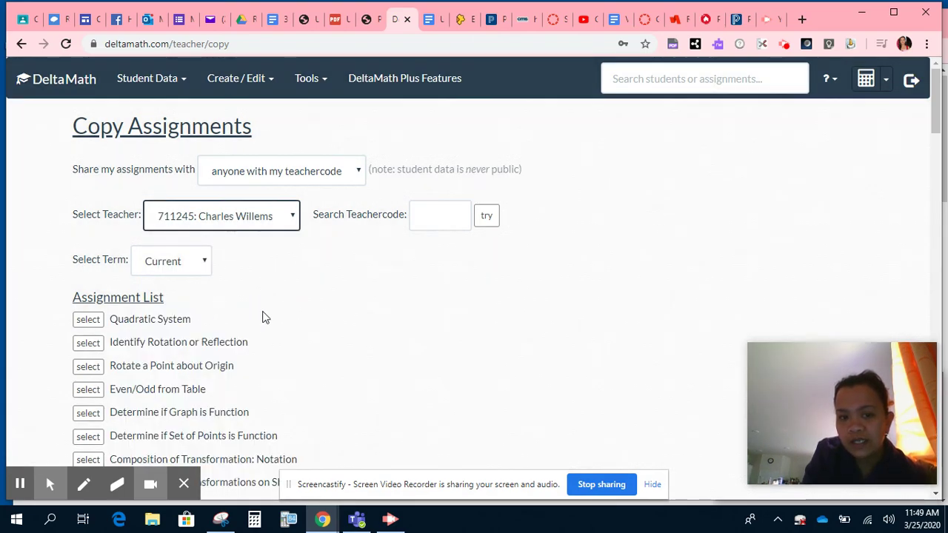
{"action": "scroll", "coordinate": [300, 315], "scroll_direction": "down", "scroll_amount": 2}
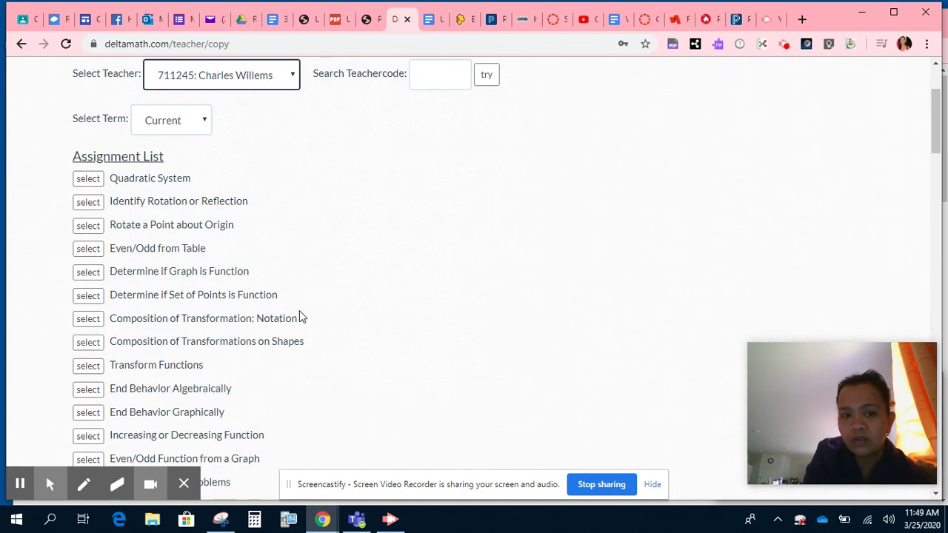
{"action": "left_click", "coordinate": [89, 182]}
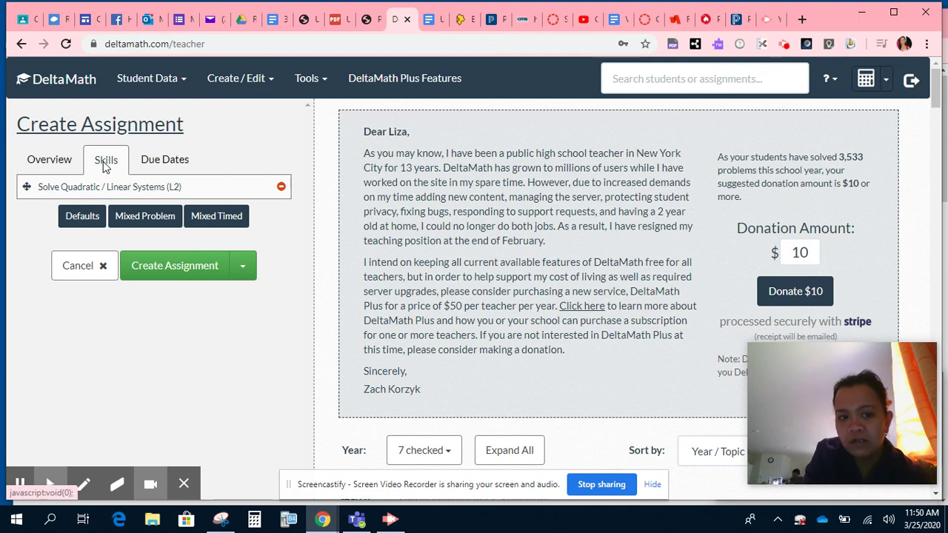
- Preview a sample problem of the Solve Quadratic / Linear Systems (L2) skill and return to the assignment setup
{"action": "left_click", "coordinate": [139, 189]}
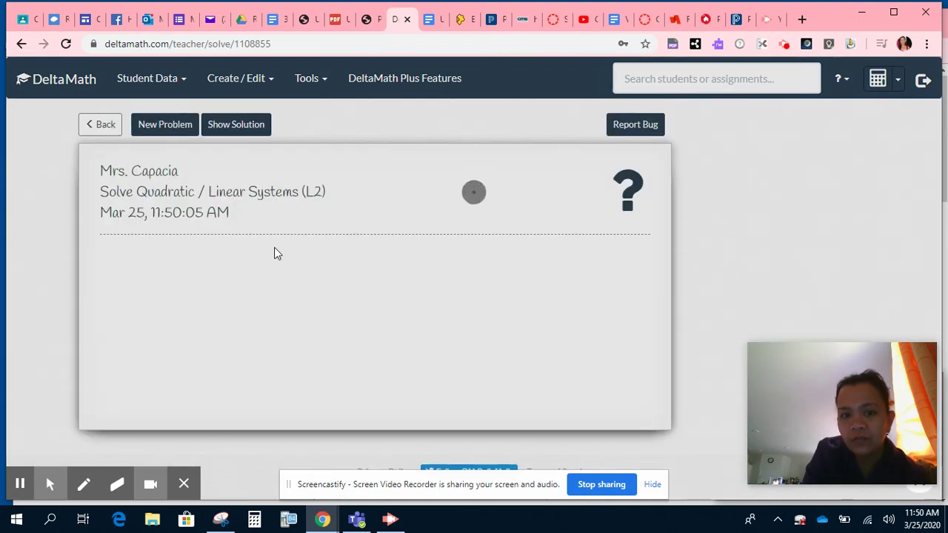
{"action": "scroll", "coordinate": [320, 328], "scroll_direction": "down", "scroll_amount": 1}
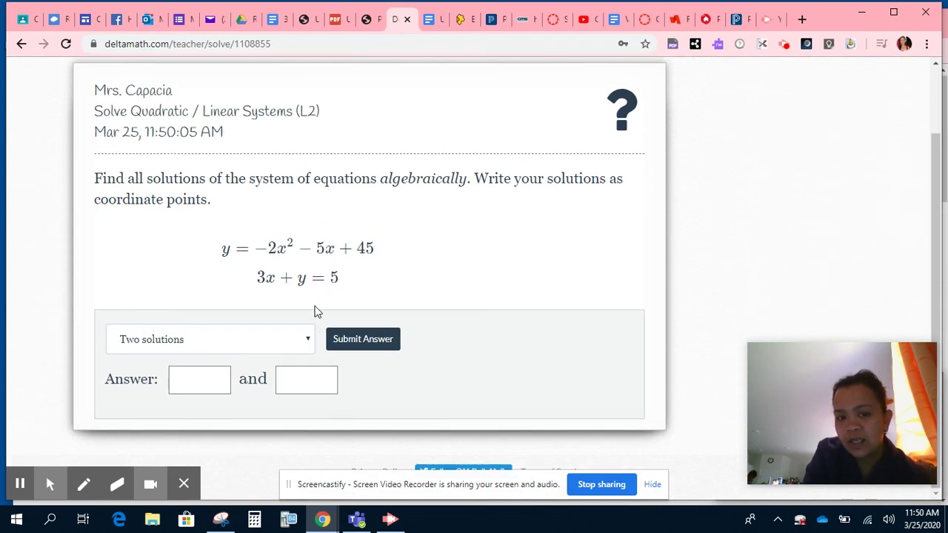
{"action": "scroll", "coordinate": [314, 311], "scroll_direction": "up", "scroll_amount": 1}
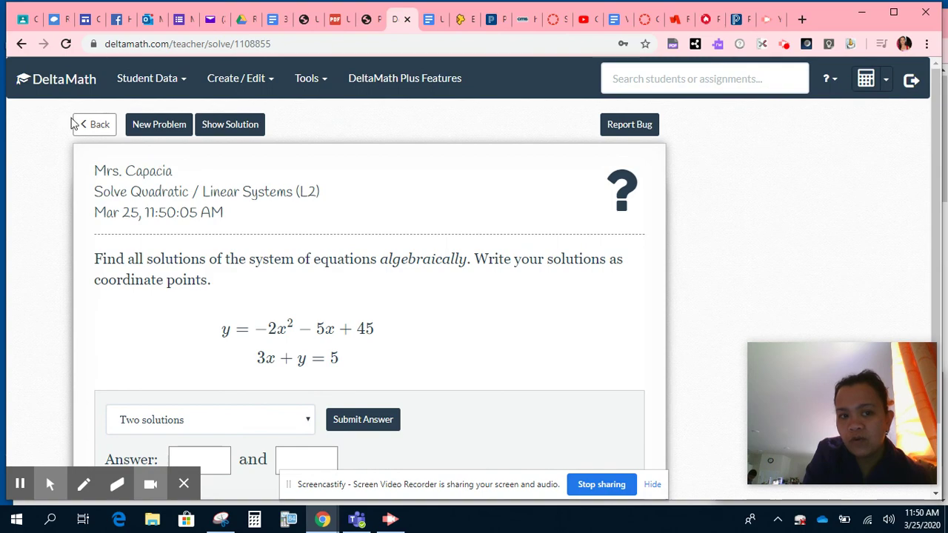
{"action": "left_click", "coordinate": [83, 124]}
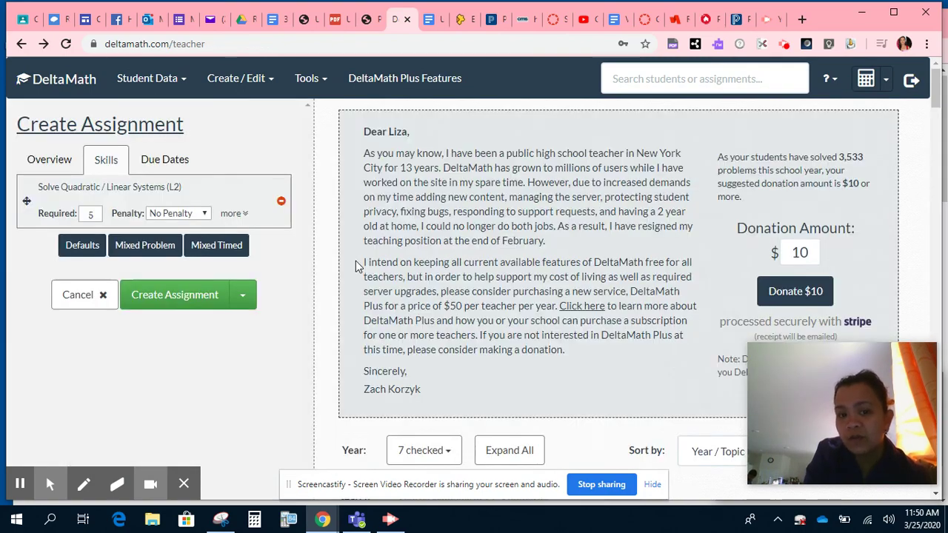
- Set the skill's required problems to 10, keep the penalty at No Penalty, and expand its additional settings
{"action": "left_click", "coordinate": [91, 214]}
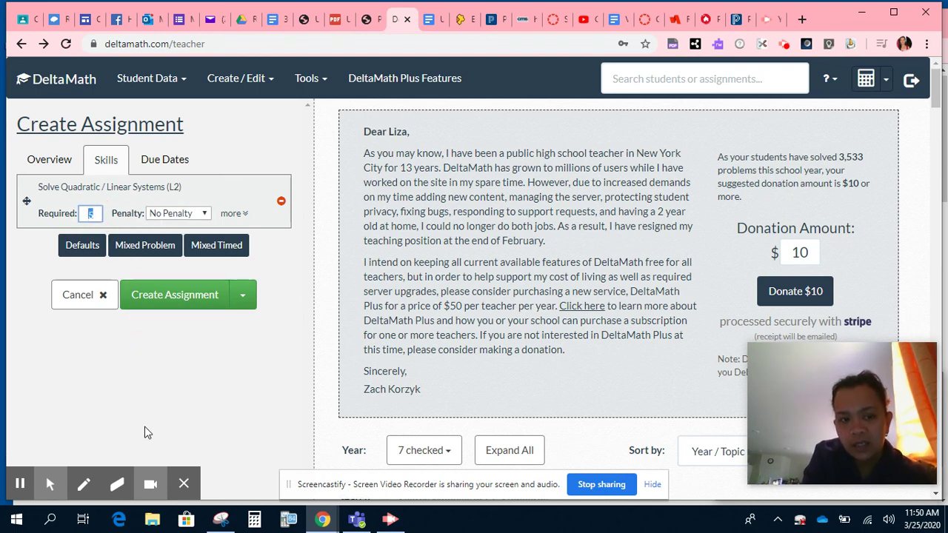
{"action": "type", "text": "3"}
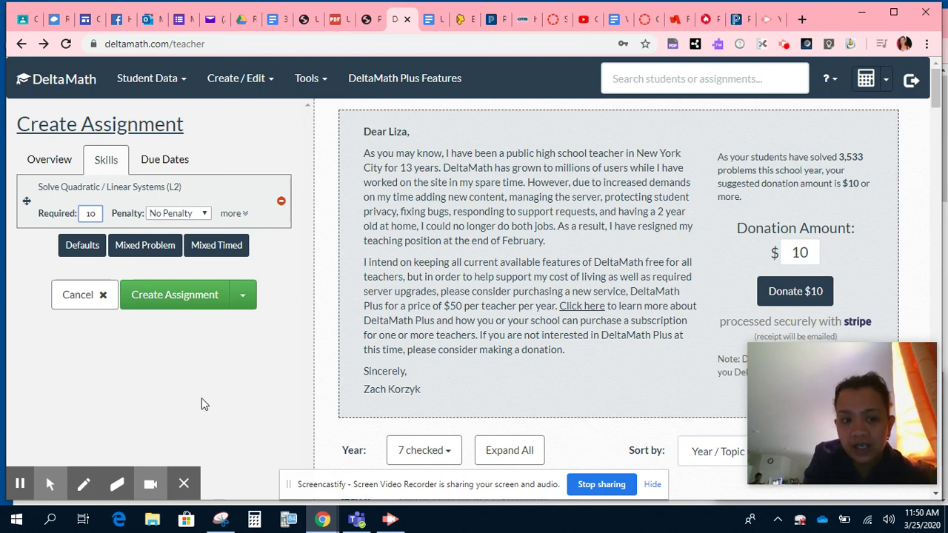
{"action": "left_click", "coordinate": [202, 215]}
{"action": "left_click", "coordinate": [176, 236]}
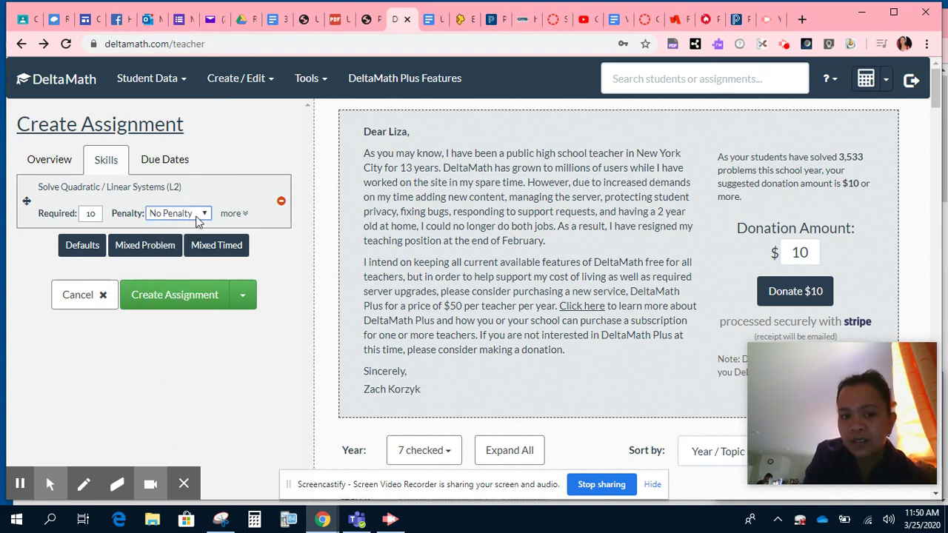
{"action": "left_click", "coordinate": [200, 217]}
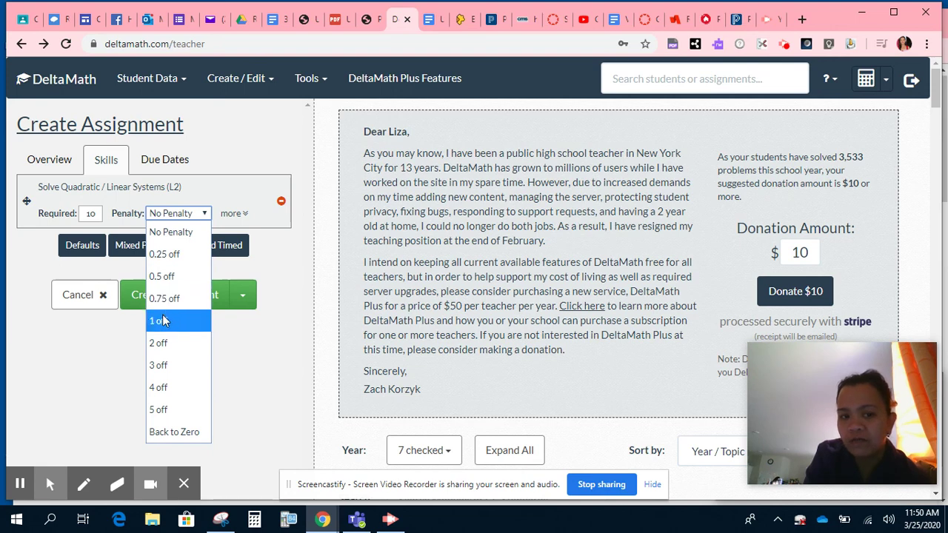
{"action": "left_click", "coordinate": [188, 213]}
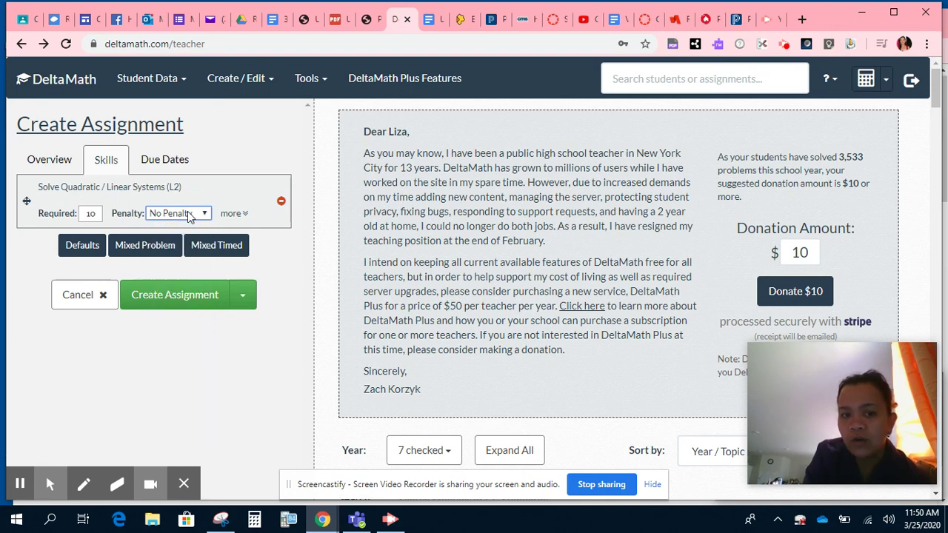
{"action": "left_click", "coordinate": [233, 214]}
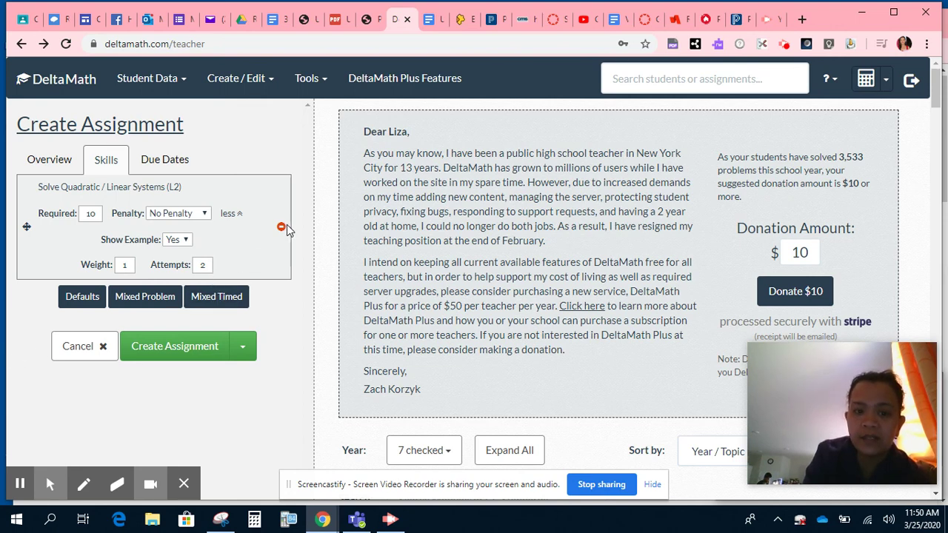
- Add a mixed problem below the Solve Quadratic / Linear Systems (L2) skill and decline its removal
{"action": "left_click", "coordinate": [159, 299]}
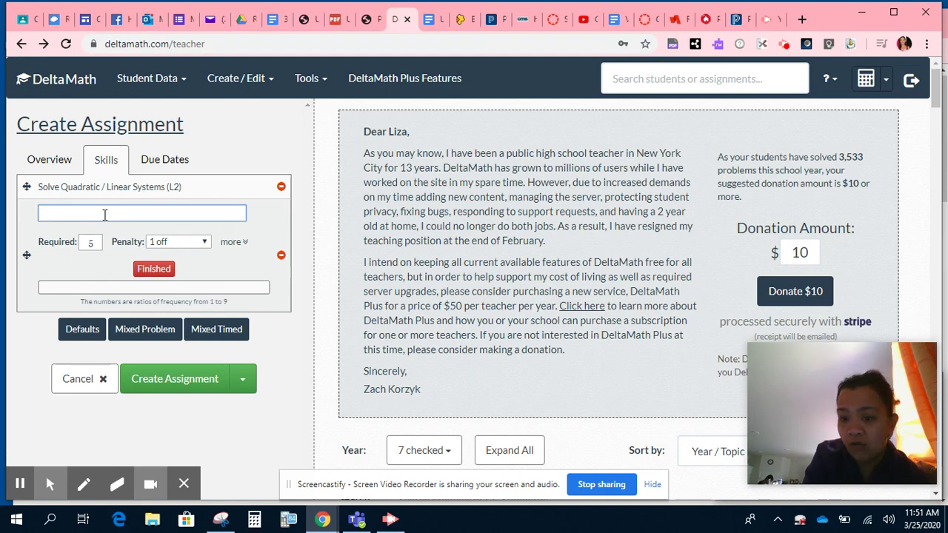
{"action": "left_click", "coordinate": [282, 255]}
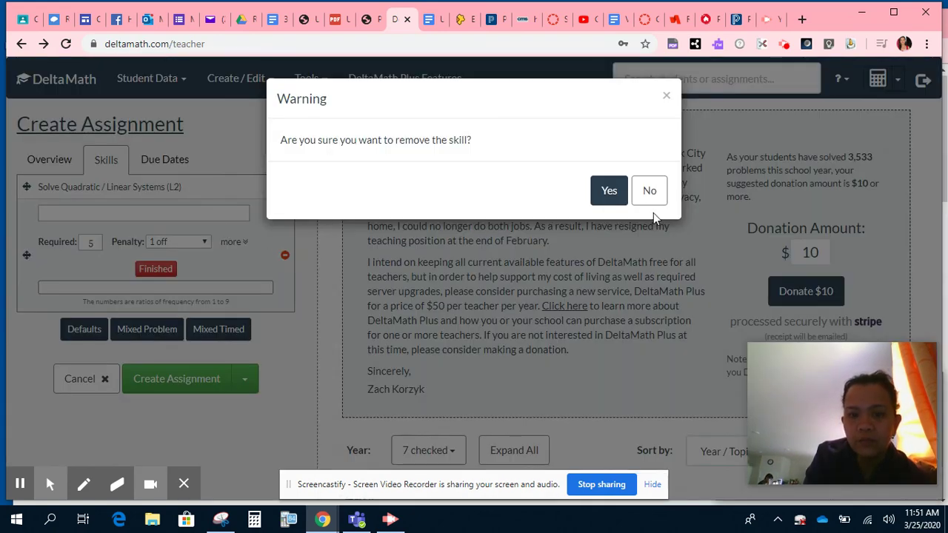
{"action": "left_click", "coordinate": [650, 192]}
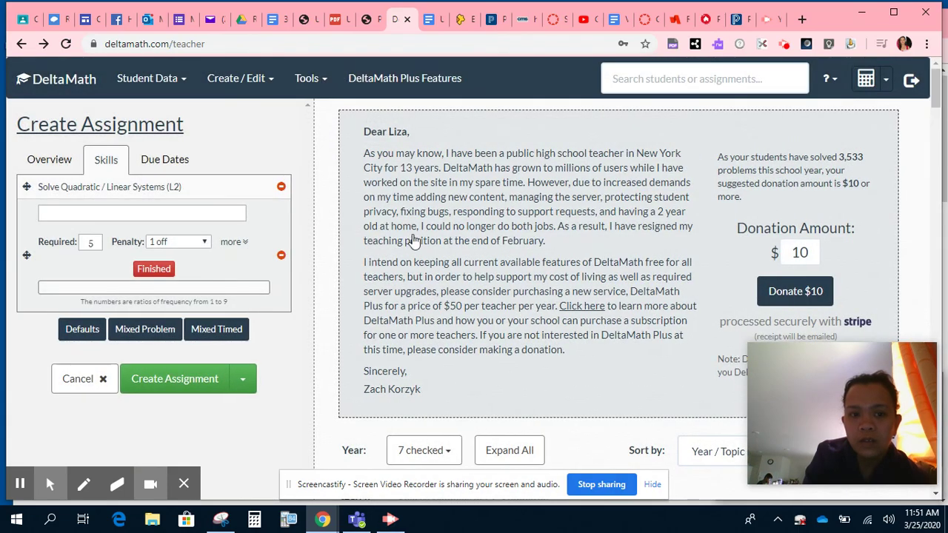
- Assign Quadratic System to all classes: M2-F, M2-S and M2-T
{"action": "left_click", "coordinate": [67, 167]}
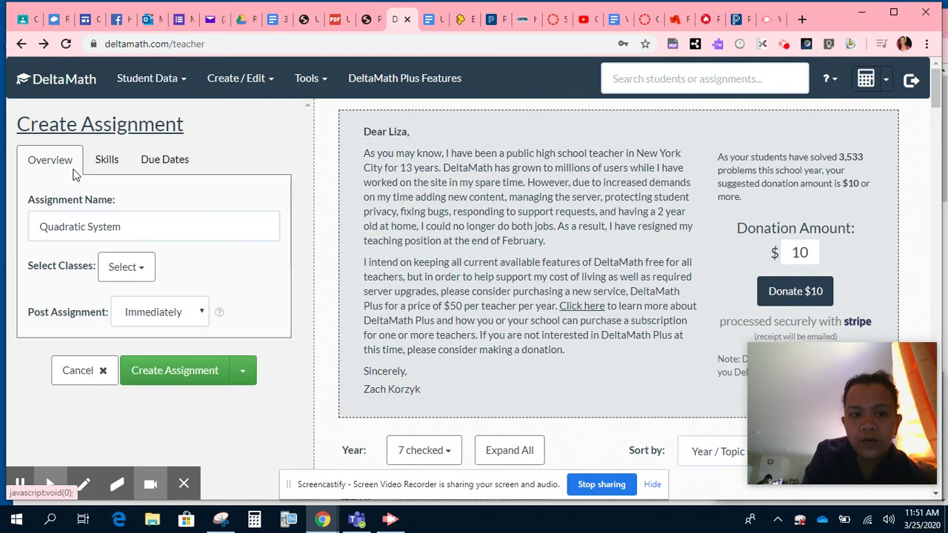
{"action": "left_click", "coordinate": [130, 219]}
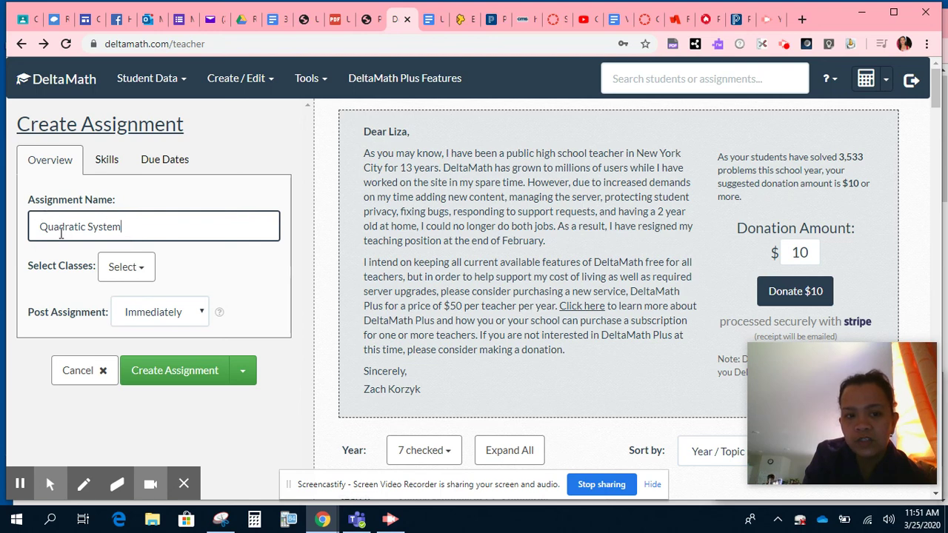
{"action": "left_click", "coordinate": [134, 268]}
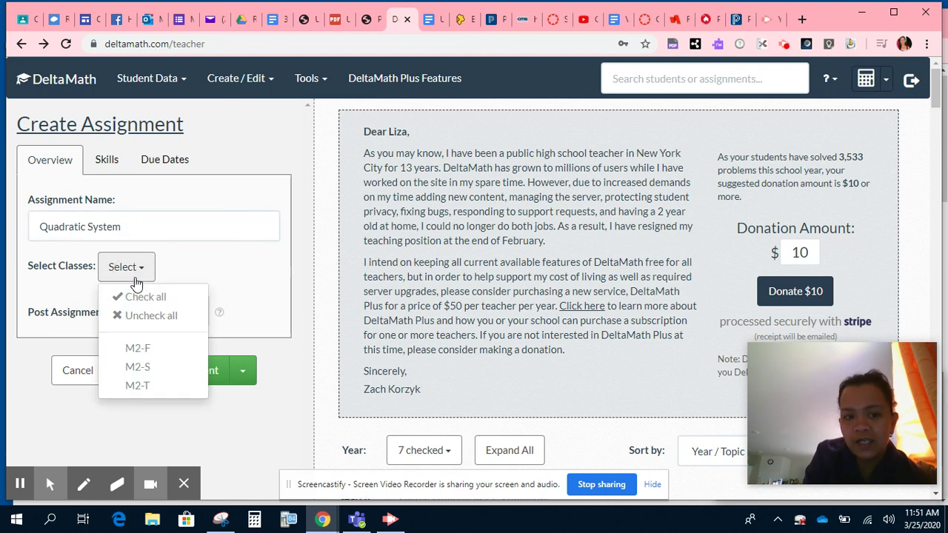
{"action": "left_click", "coordinate": [144, 297]}
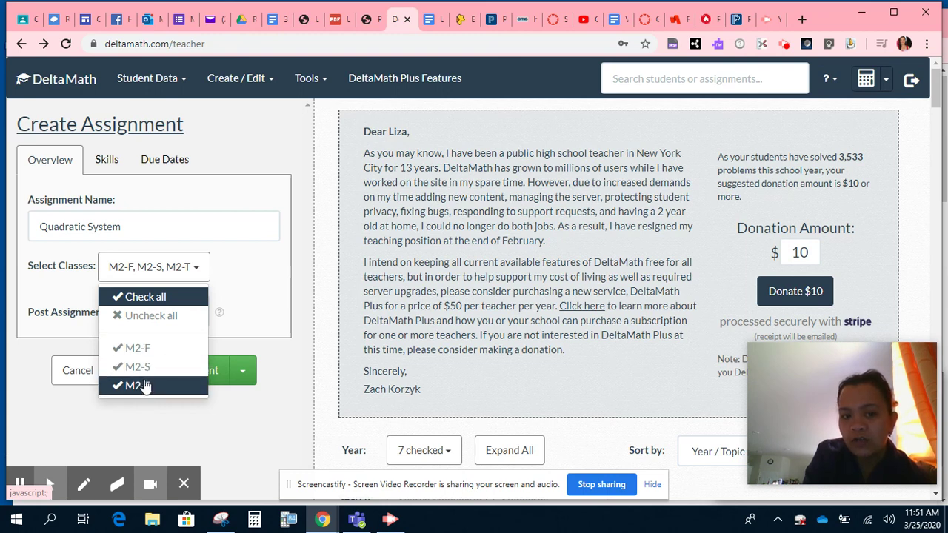
{"action": "left_click", "coordinate": [221, 436]}
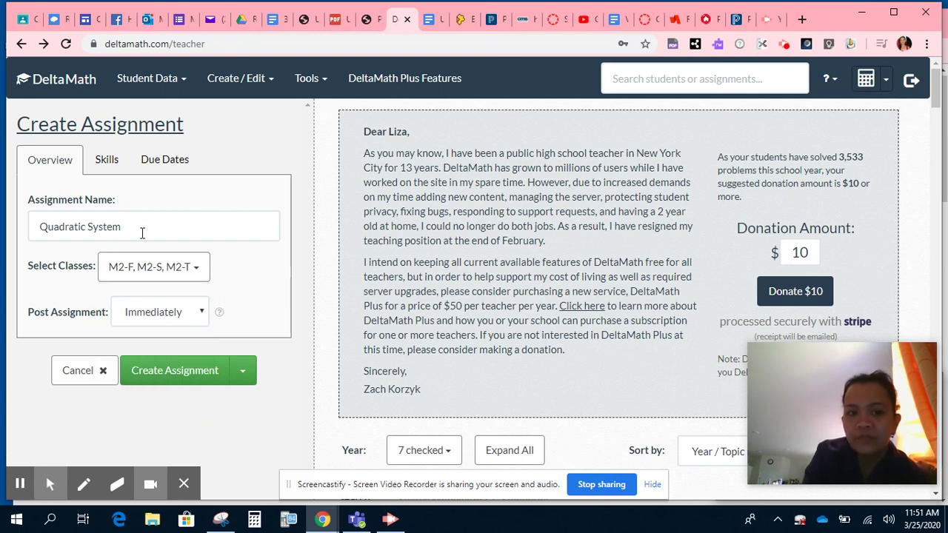
- Set the assignment's due date to 03/27/2020
{"action": "left_click", "coordinate": [164, 160]}
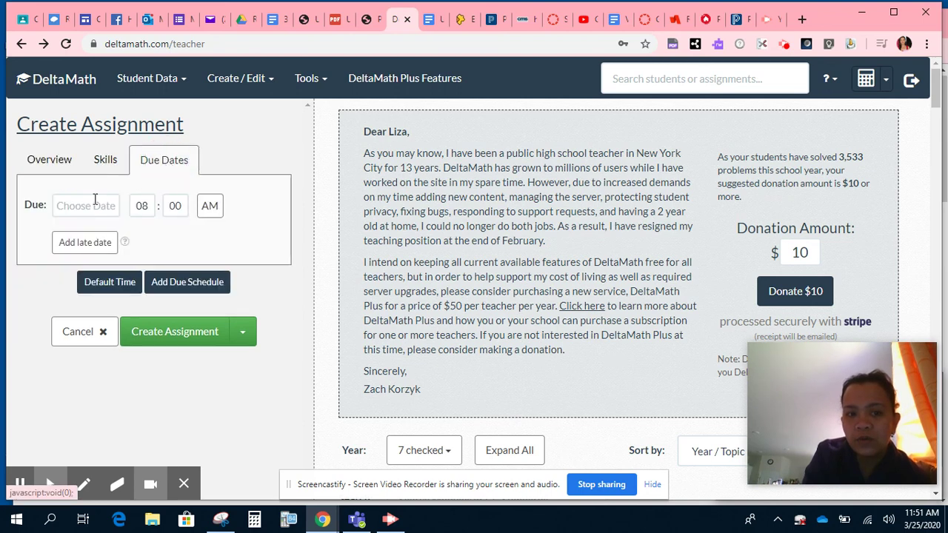
{"action": "left_click", "coordinate": [89, 205]}
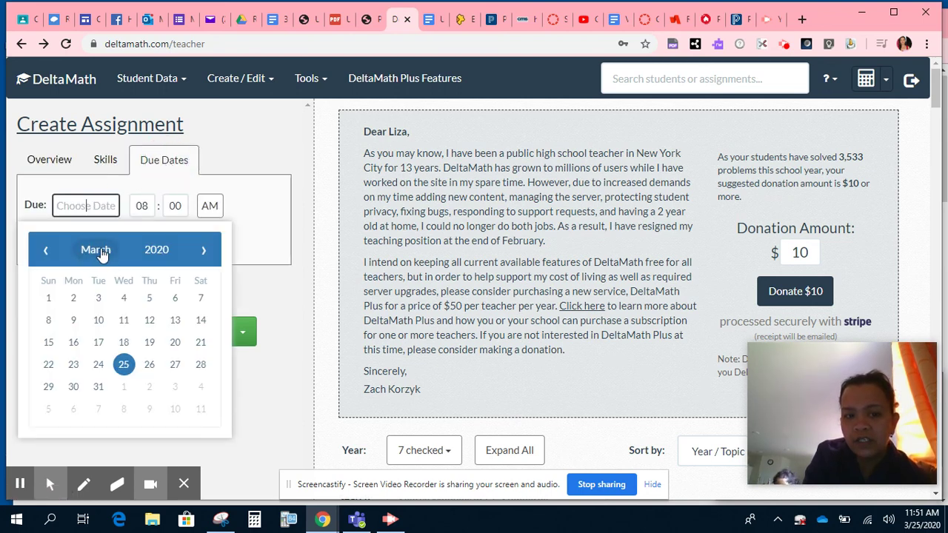
{"action": "left_click", "coordinate": [176, 365]}
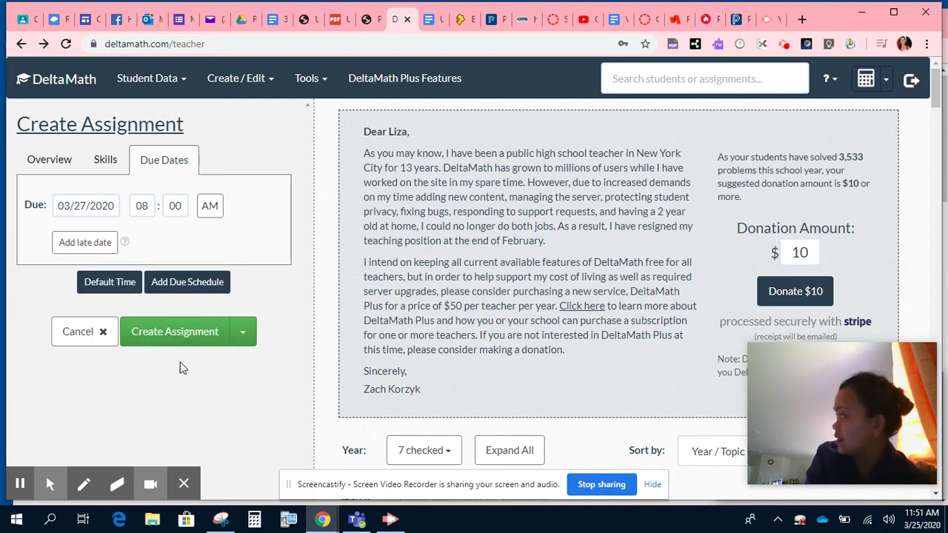
- Add a late date of 04/30/2020 for 90% credit to the assignment
{"action": "left_click", "coordinate": [93, 243]}
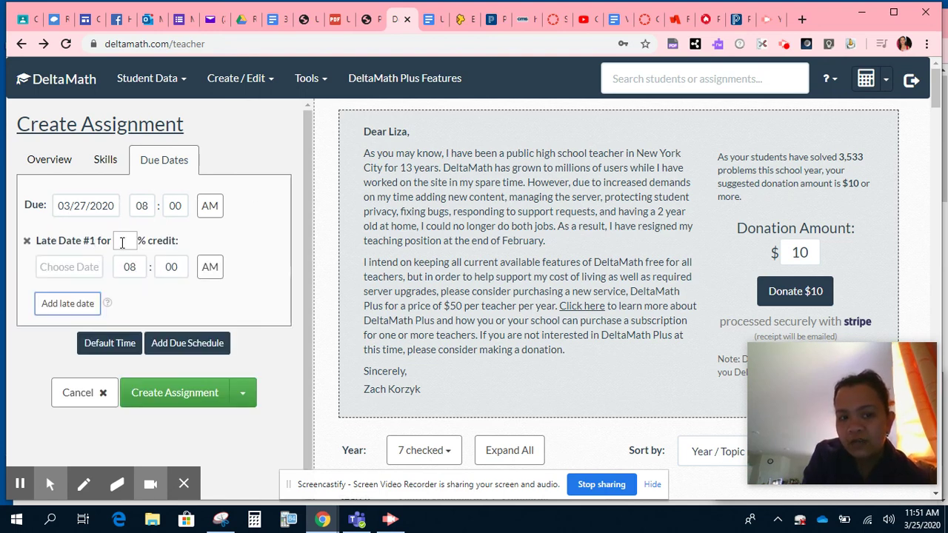
{"action": "left_click", "coordinate": [122, 243]}
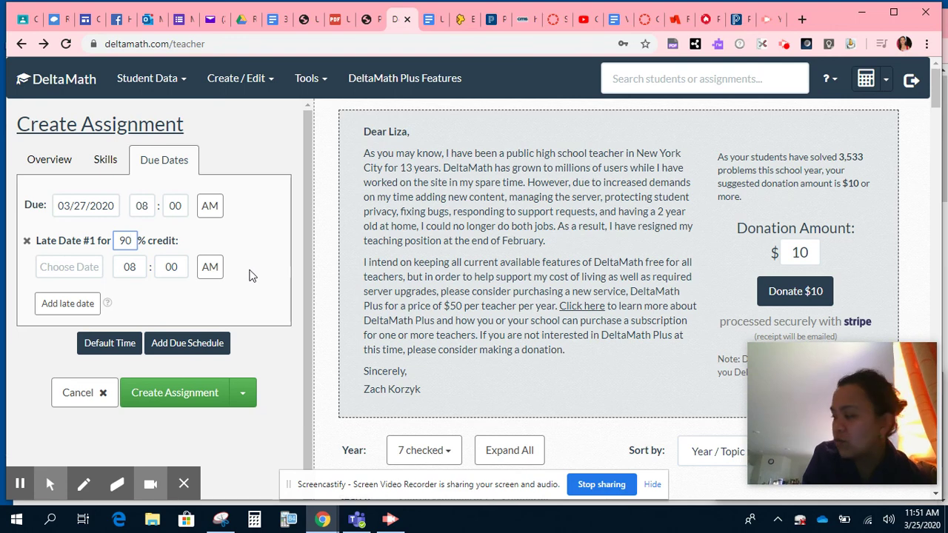
{"action": "left_click", "coordinate": [72, 270]}
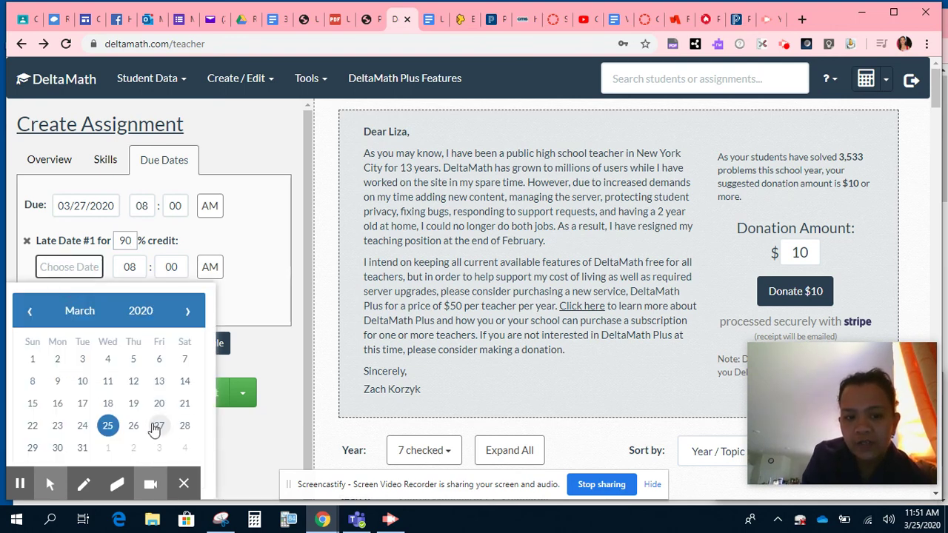
{"action": "left_click", "coordinate": [187, 311]}
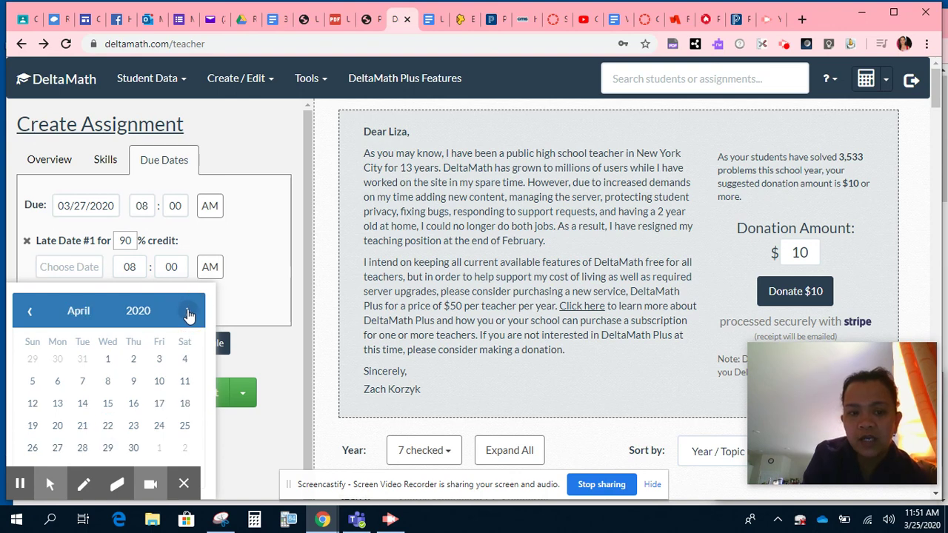
{"action": "left_click", "coordinate": [136, 449]}
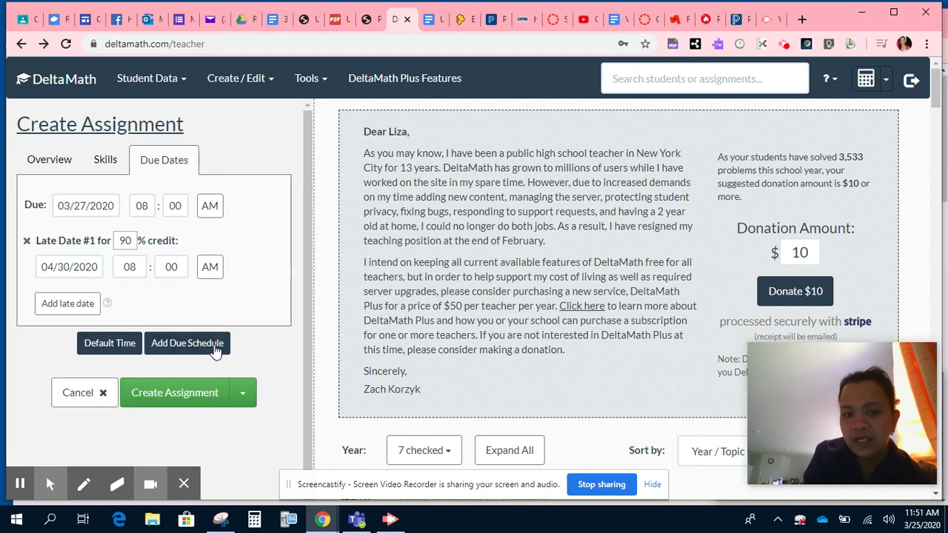
- Add a second late date of 06/25/2020 for 70% credit to the assignment
{"action": "left_click", "coordinate": [50, 304]}
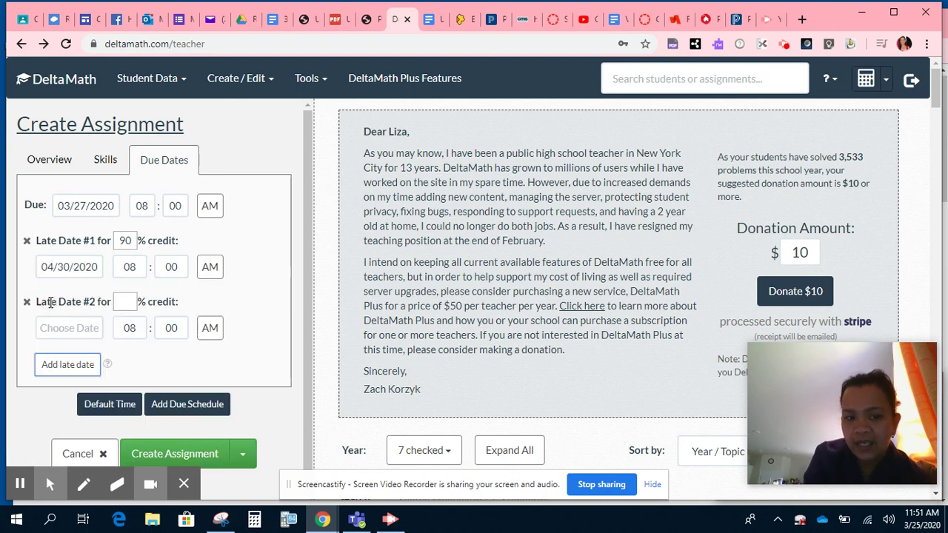
{"action": "left_click", "coordinate": [126, 304]}
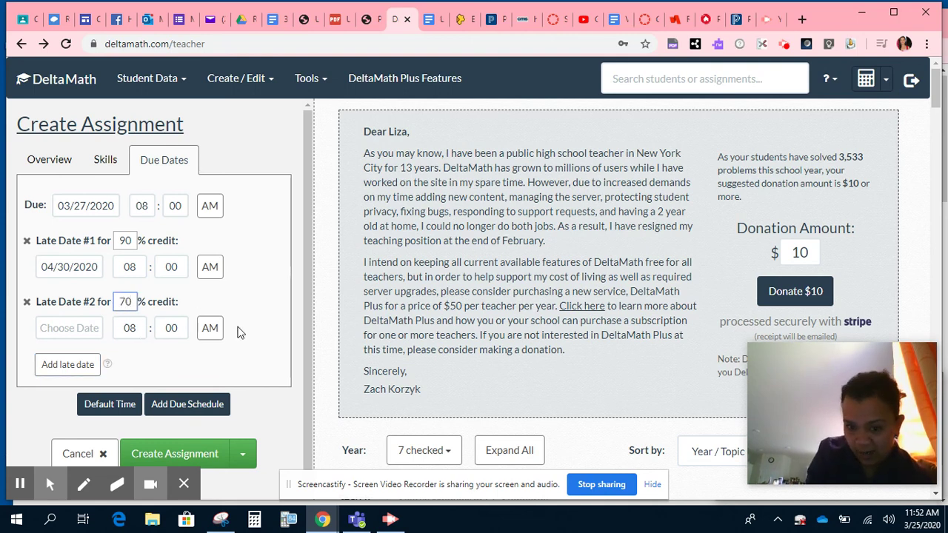
{"action": "left_click", "coordinate": [58, 332]}
{"action": "left_click", "coordinate": [187, 374]}
{"action": "left_click", "coordinate": [187, 375]}
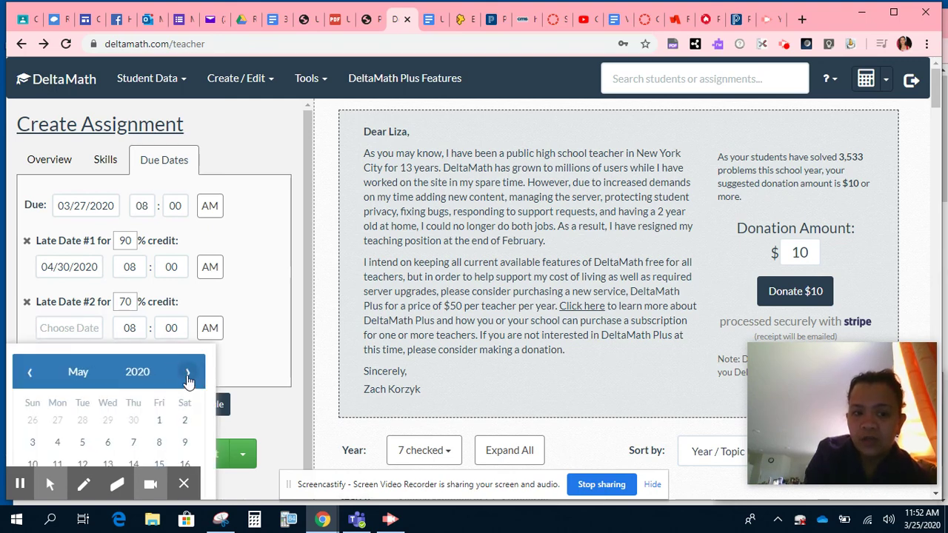
{"action": "left_click", "coordinate": [188, 374]}
{"action": "scroll", "coordinate": [186, 363], "scroll_direction": "down", "scroll_amount": 2}
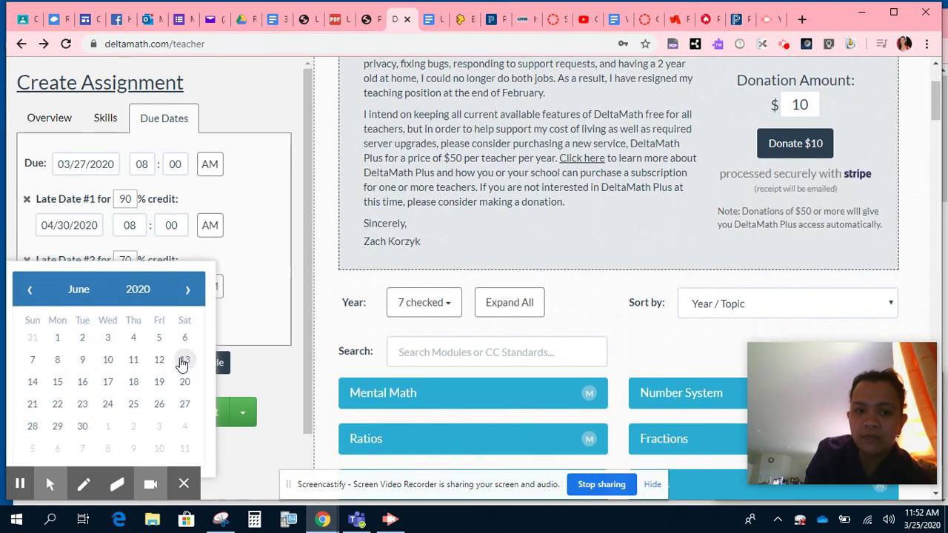
{"action": "left_click", "coordinate": [134, 445]}
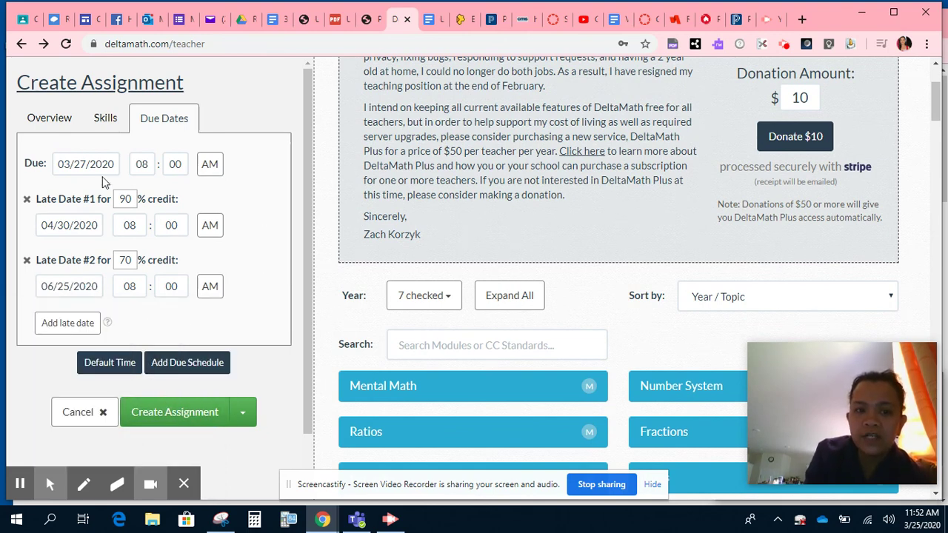
- Review the assignment's overview and skills, and discard the assignment with all its changes
{"action": "left_click", "coordinate": [65, 120]}
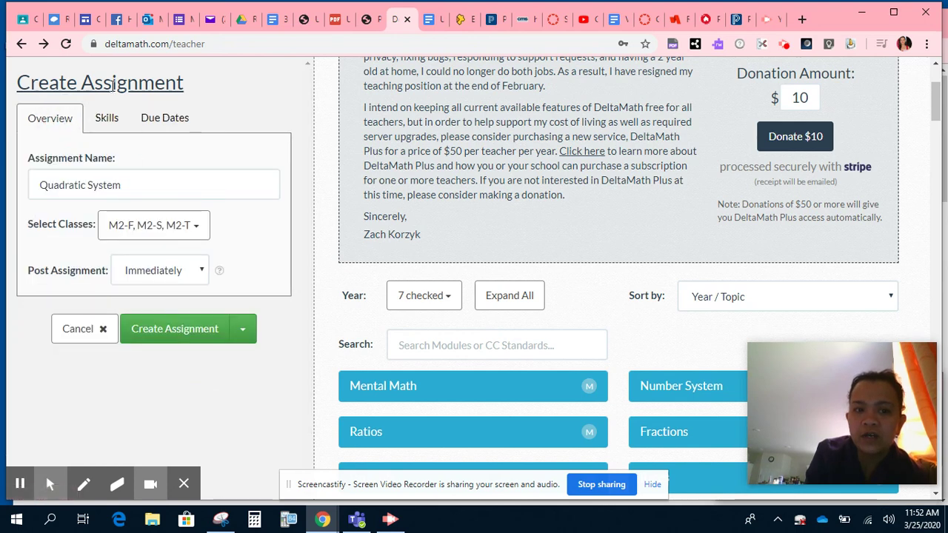
{"action": "left_click", "coordinate": [105, 120]}
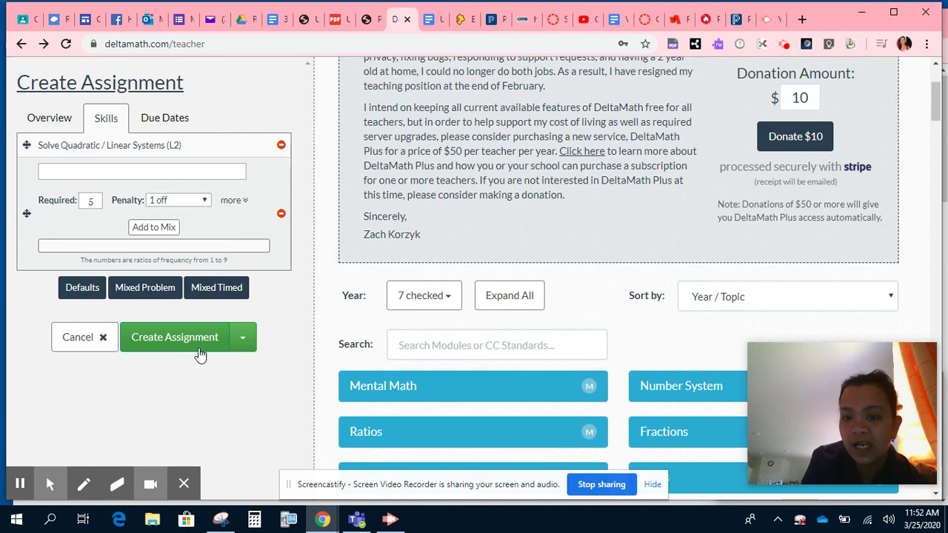
{"action": "scroll", "coordinate": [198, 356], "scroll_direction": "up", "scroll_amount": 1}
{"action": "scroll", "coordinate": [199, 356], "scroll_direction": "down", "scroll_amount": 1}
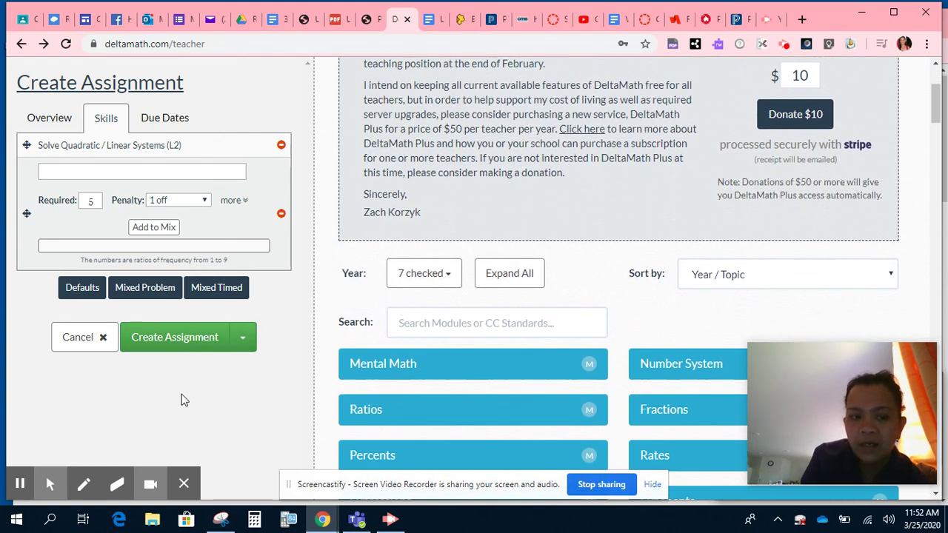
{"action": "mouse_move", "coordinate": [121, 484]}
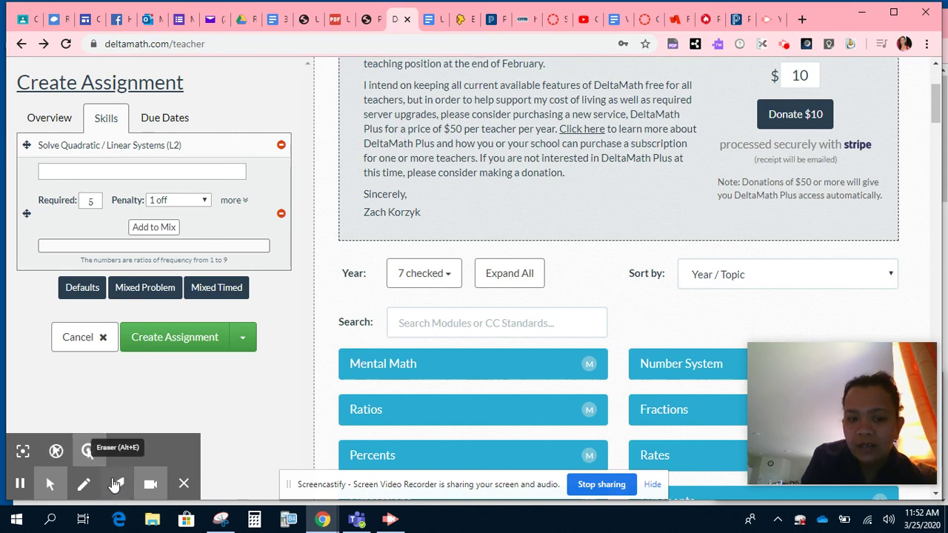
{"action": "scroll", "coordinate": [190, 389], "scroll_direction": "up", "scroll_amount": 1}
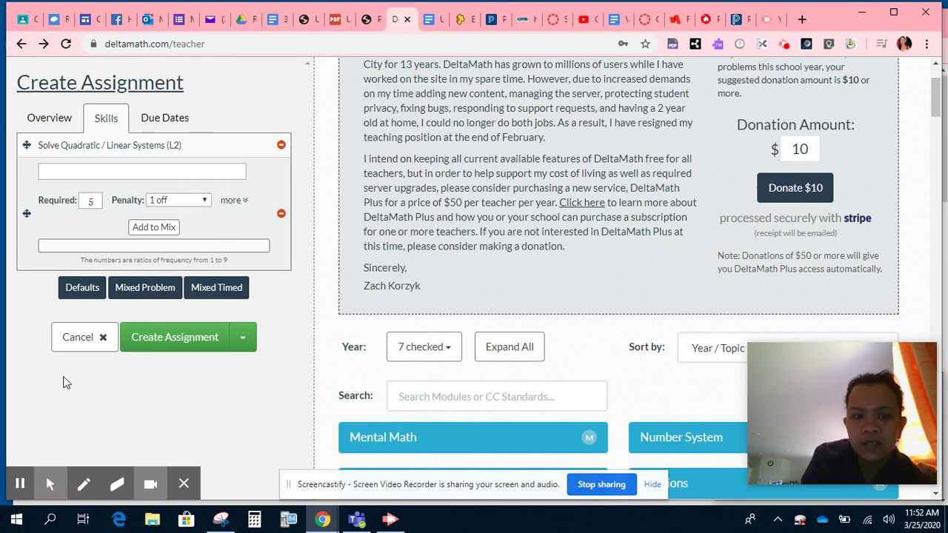
{"action": "left_click", "coordinate": [103, 338]}
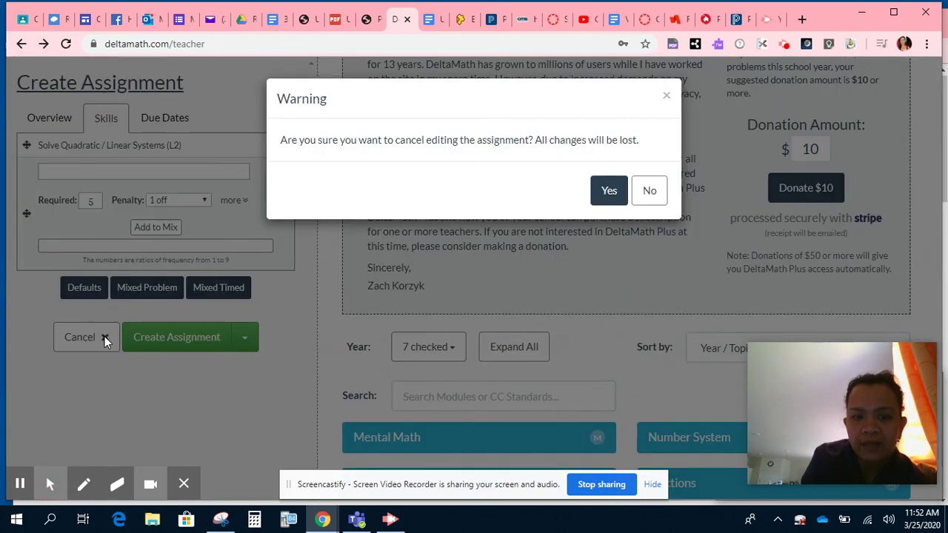
{"action": "left_click", "coordinate": [607, 191]}
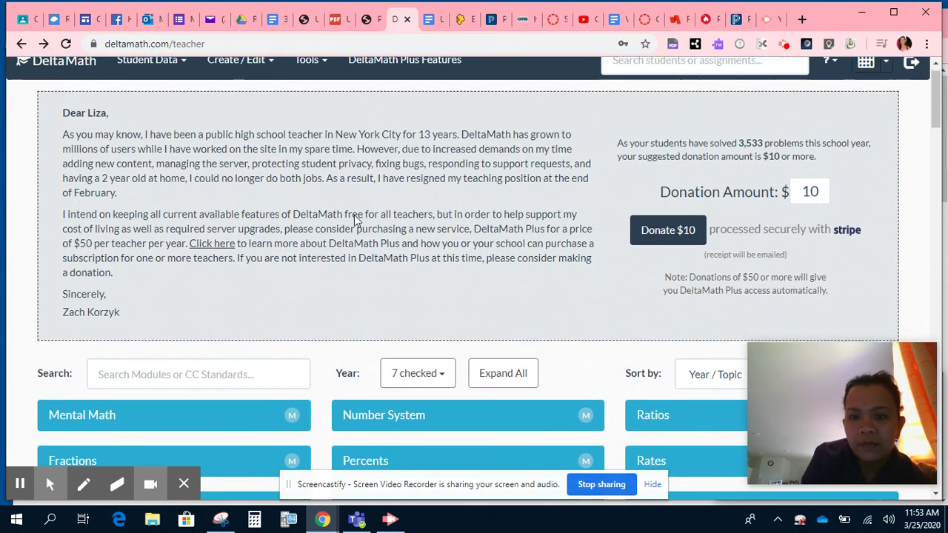
- Preview a sample Percent Increase or Decrease (Level 1) problem from the Percents module and return to the module list
{"action": "scroll", "coordinate": [355, 215], "scroll_direction": "down", "scroll_amount": 3}
{"action": "scroll", "coordinate": [354, 215], "scroll_direction": "down", "scroll_amount": 1}
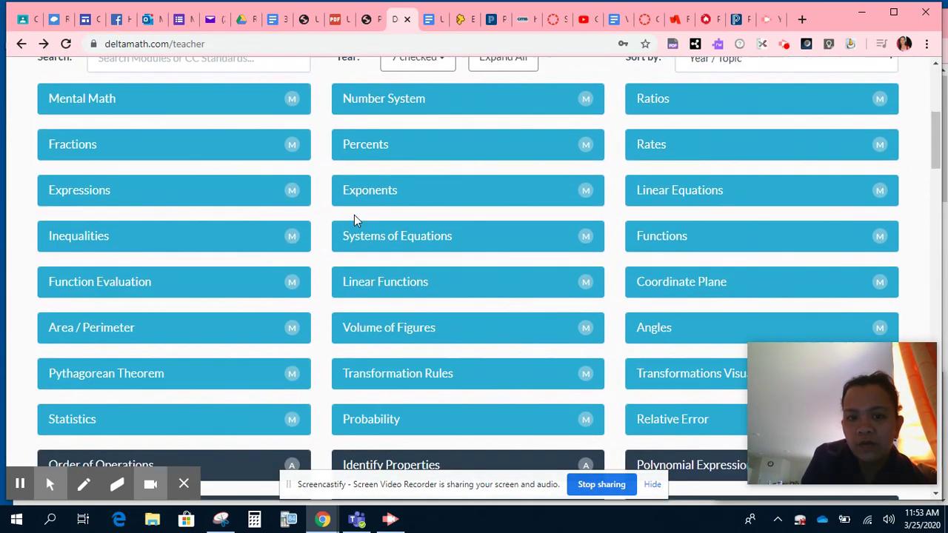
{"action": "left_click", "coordinate": [369, 146]}
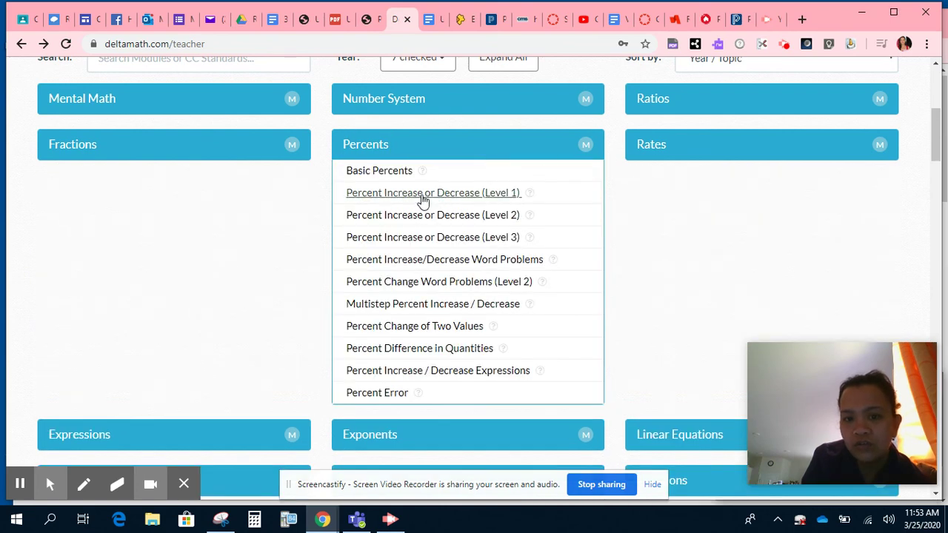
{"action": "left_click", "coordinate": [422, 196]}
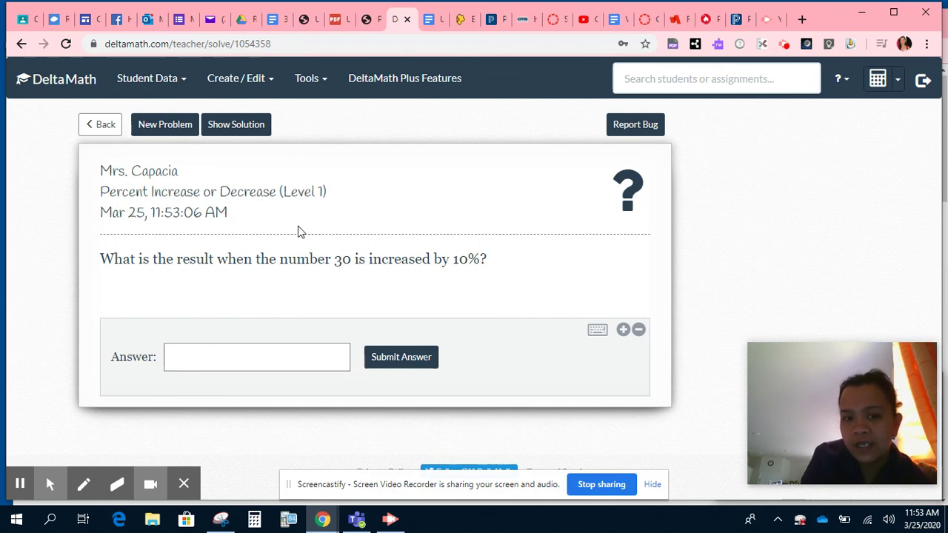
{"action": "left_click", "coordinate": [312, 78]}
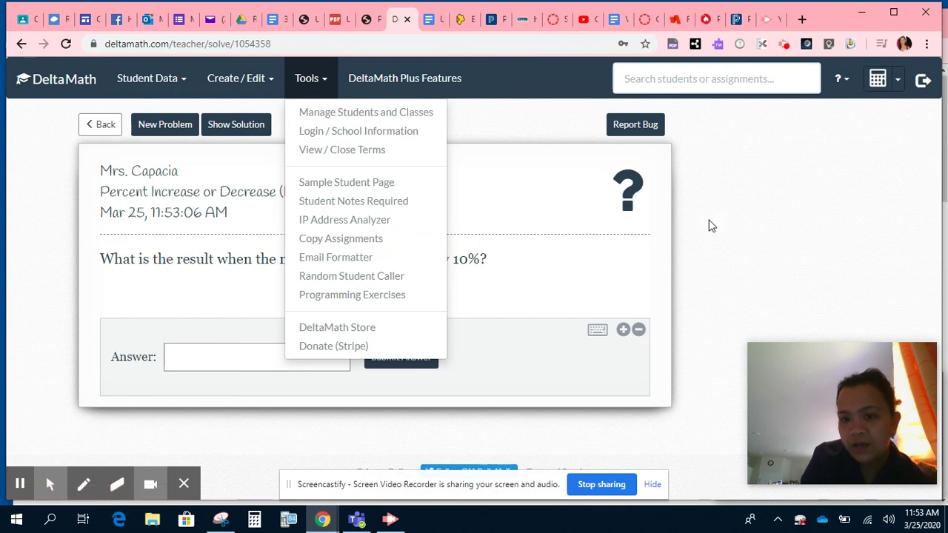
{"action": "left_click", "coordinate": [472, 230]}
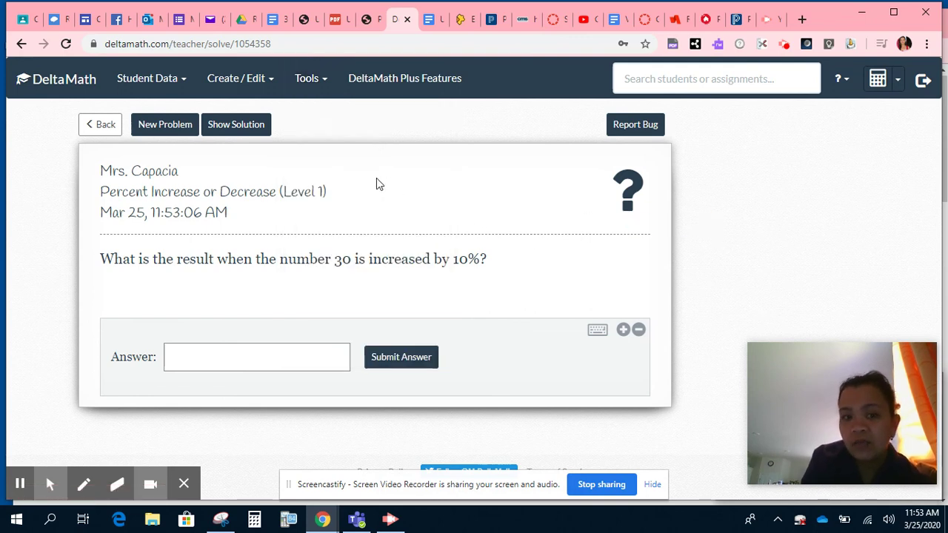
{"action": "left_click", "coordinate": [100, 124]}
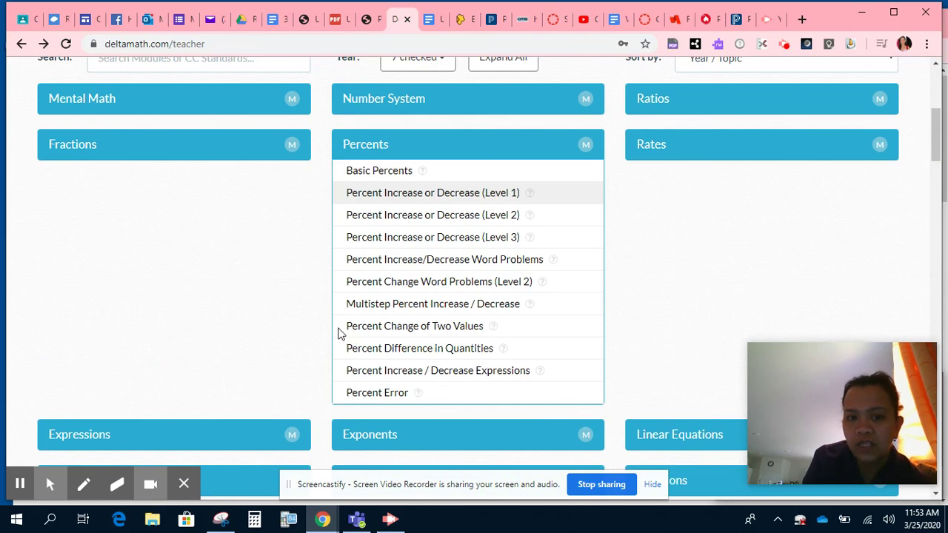
- Browse the remaining skill modules from algebra through precalculus and calculus
{"action": "scroll", "coordinate": [466, 303], "scroll_direction": "down", "scroll_amount": 6}
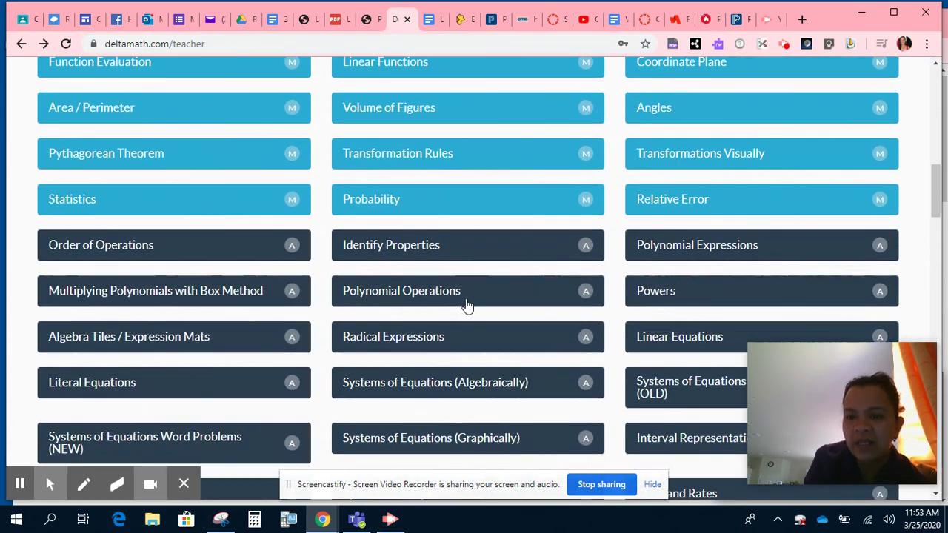
{"action": "scroll", "coordinate": [466, 303], "scroll_direction": "down", "scroll_amount": 19}
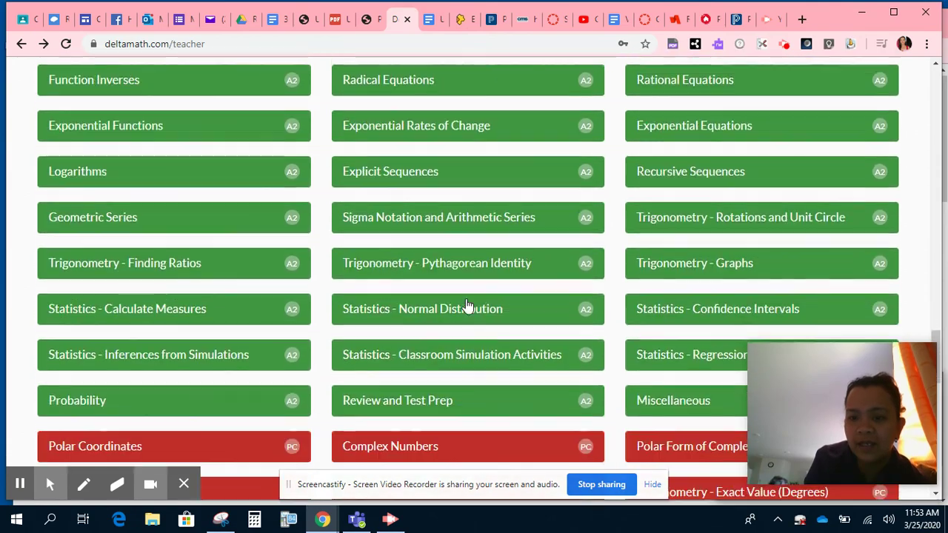
{"action": "scroll", "coordinate": [466, 303], "scroll_direction": "down", "scroll_amount": 8}
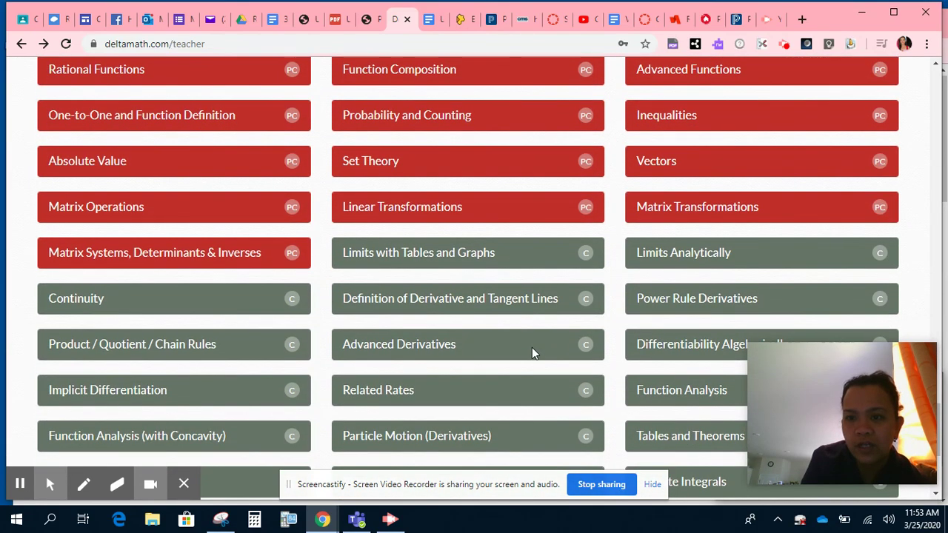